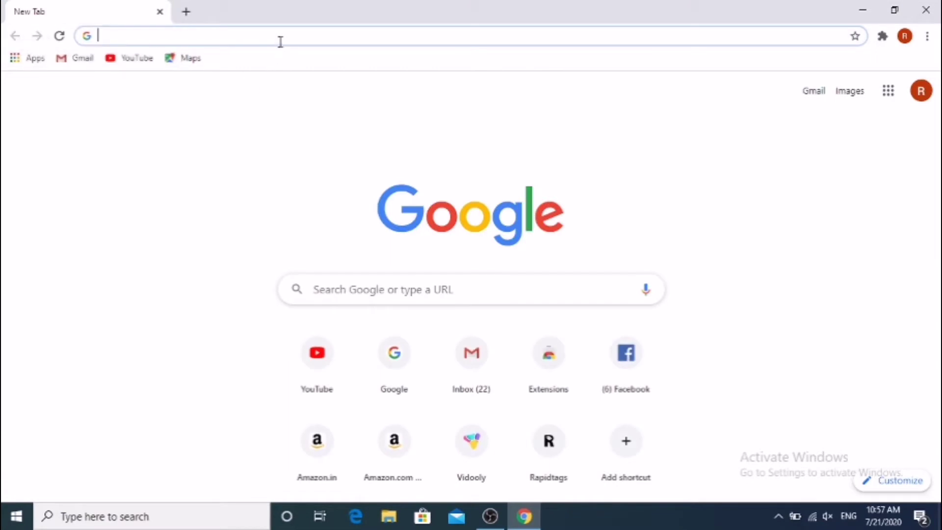
# Step: From the Chrome Apps list, search the Web Store for 'fluvid screen'
pyautogui.click(21, 65)
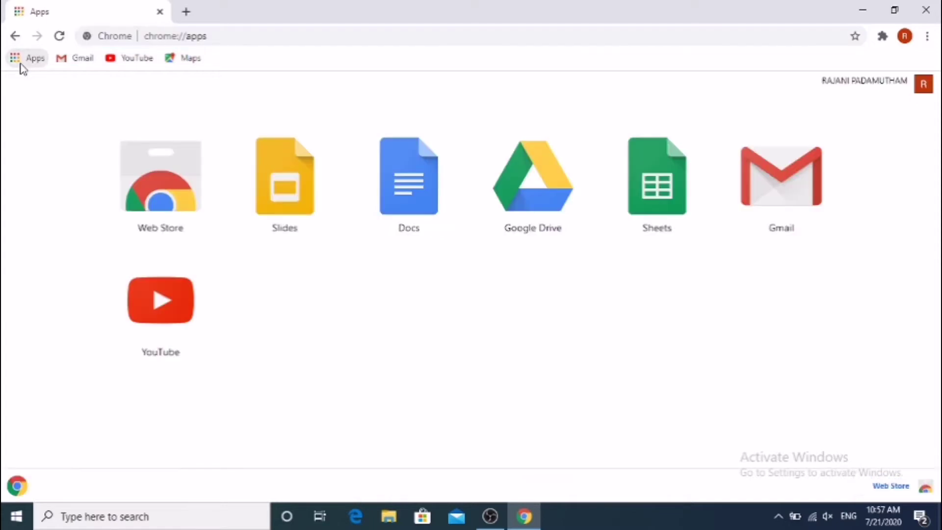
pyautogui.click(151, 203)
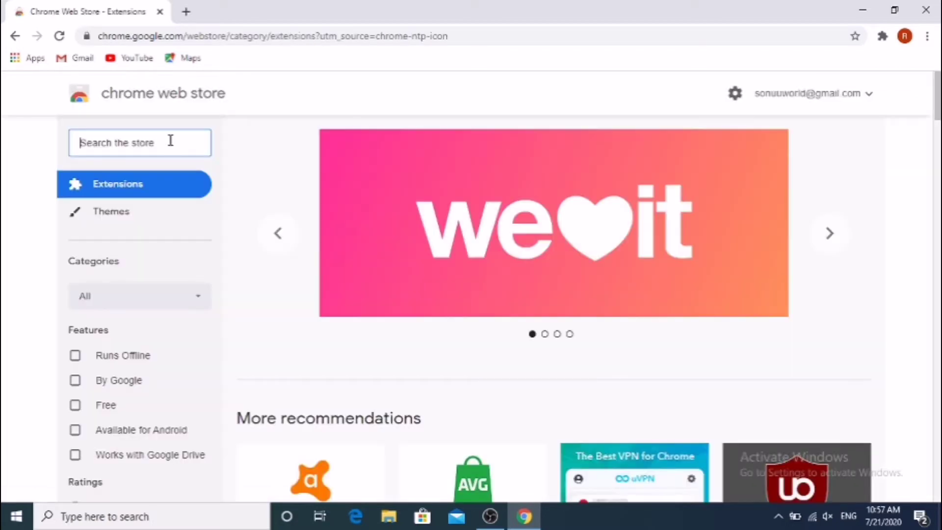
pyautogui.write('fluvid sc')
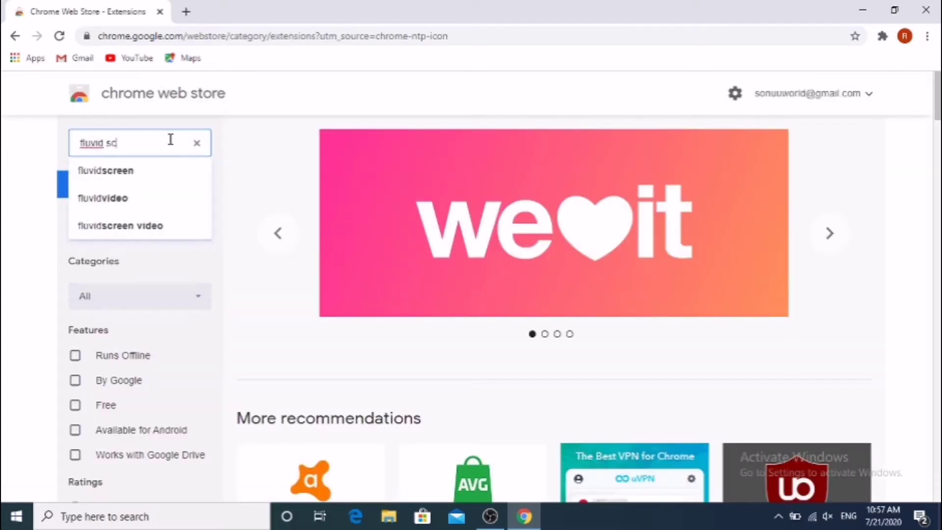
pyautogui.write('reen')
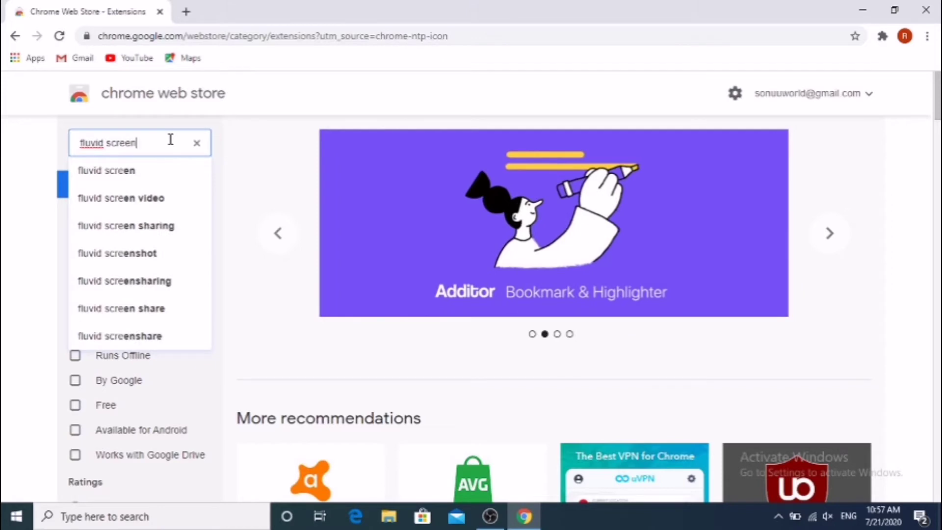
pyautogui.press('Return')
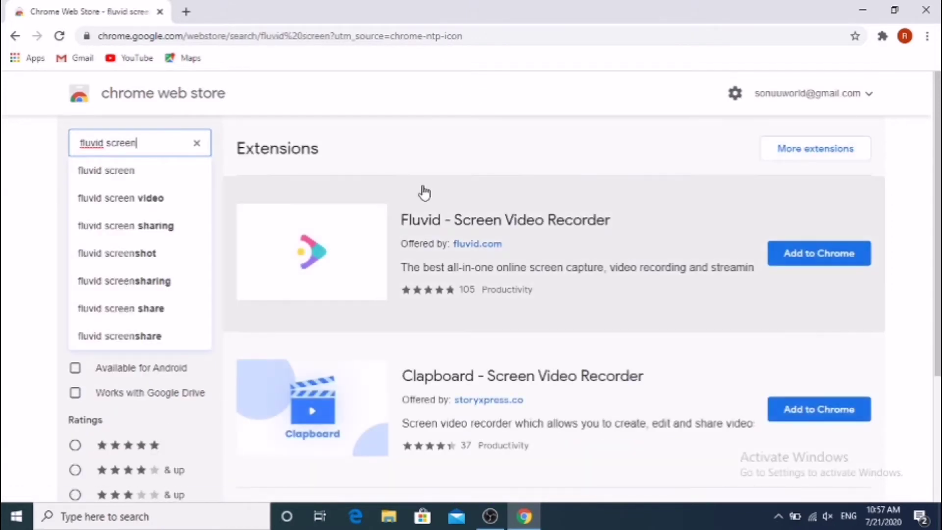
# Step: Add the Fluvid - Screen Video Recorder extension to Chrome and log in with Google
pyautogui.click(815, 257)
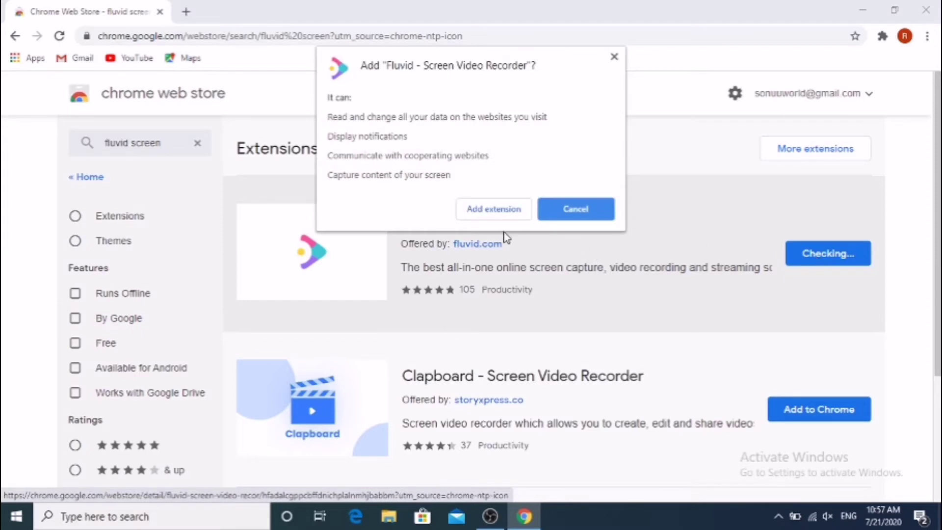
pyautogui.click(511, 215)
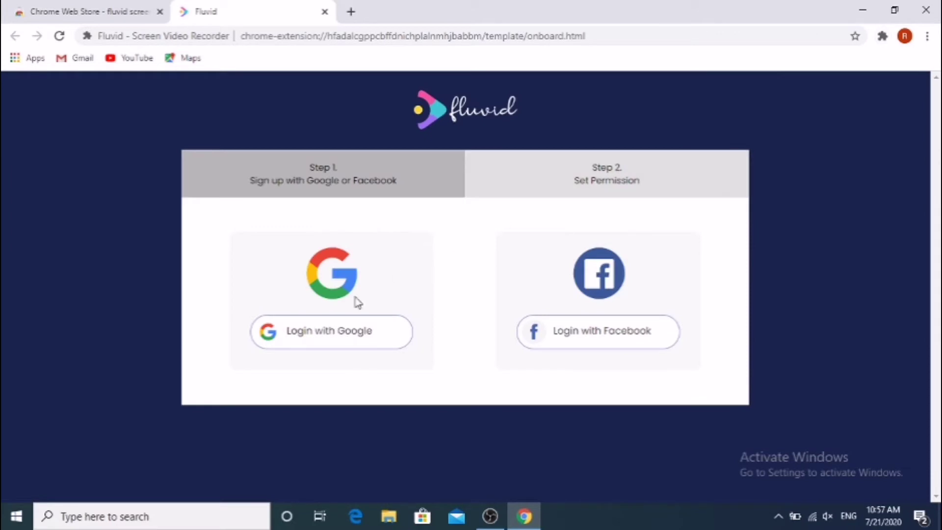
pyautogui.click(335, 345)
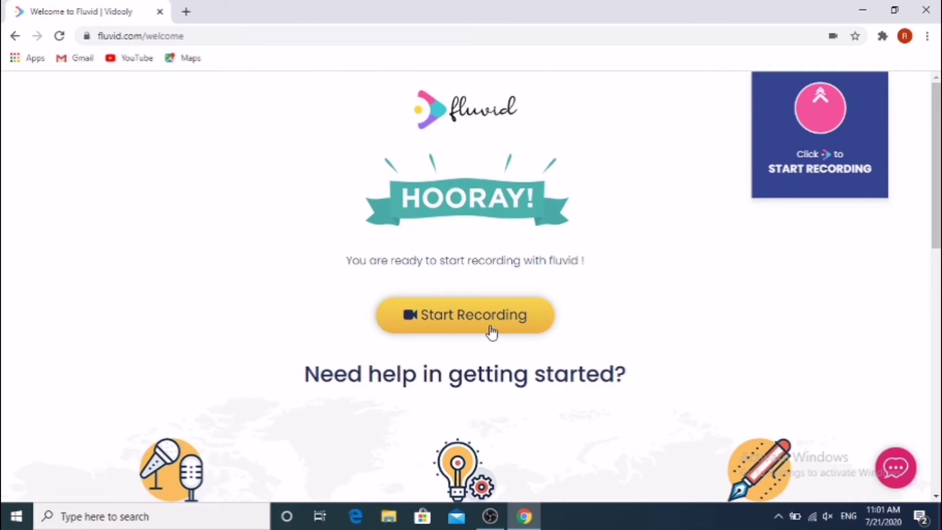
# Step: Start a Screen Only Fluvid recording that shares the Chrome application window
pyautogui.click(492, 332)
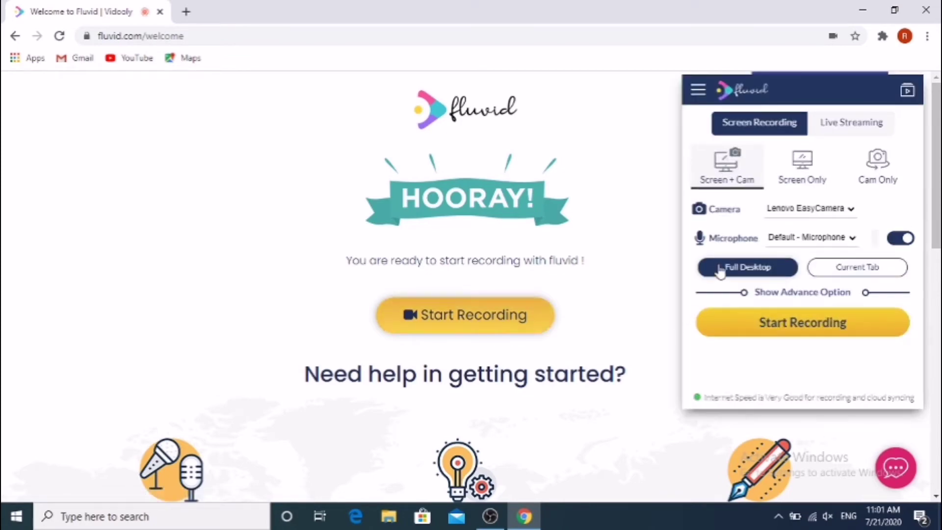
pyautogui.click(789, 176)
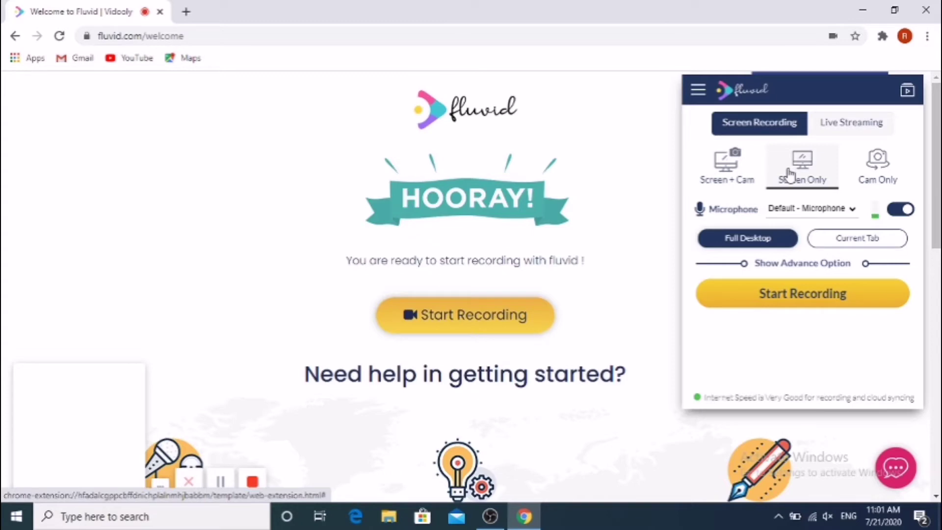
pyautogui.click(794, 292)
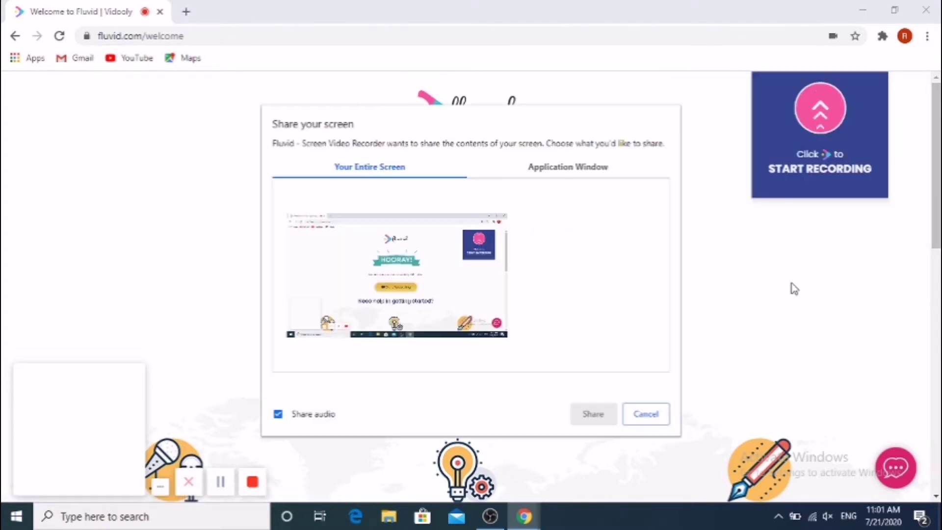
pyautogui.click(439, 285)
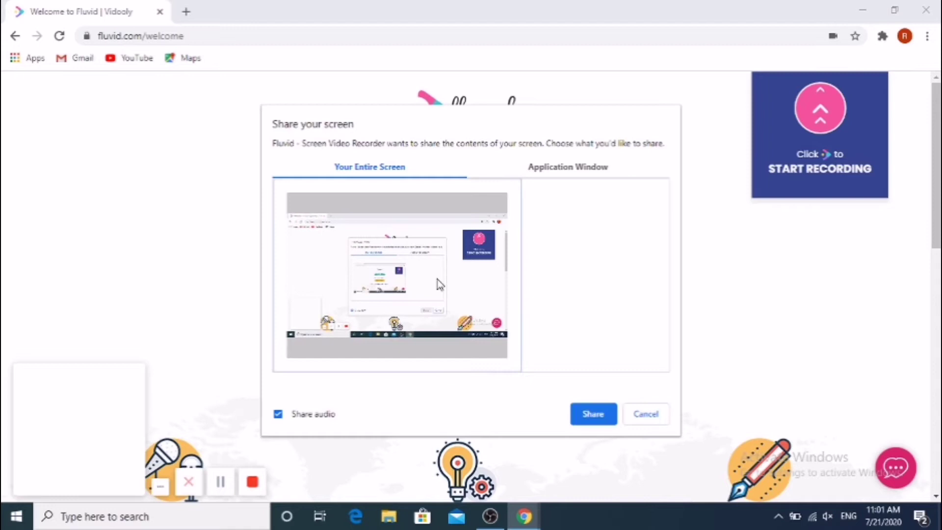
pyautogui.click(589, 176)
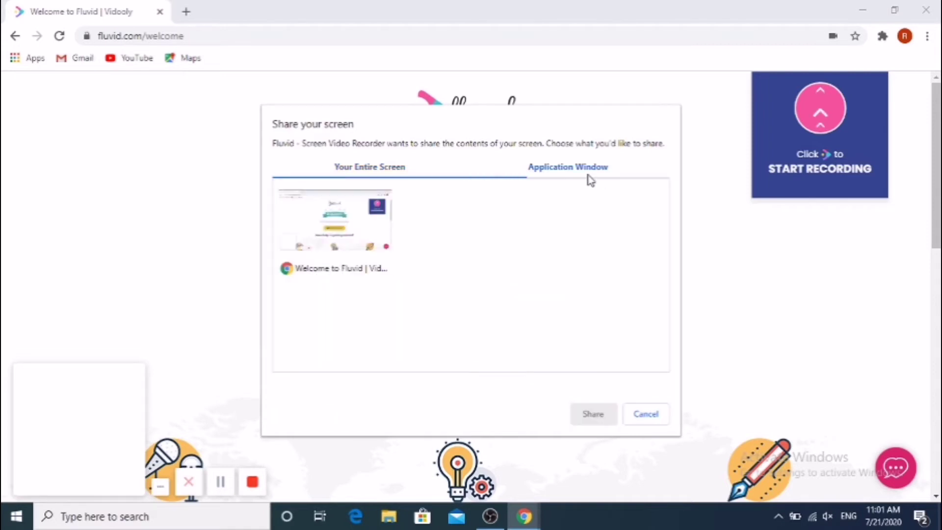
pyautogui.click(321, 236)
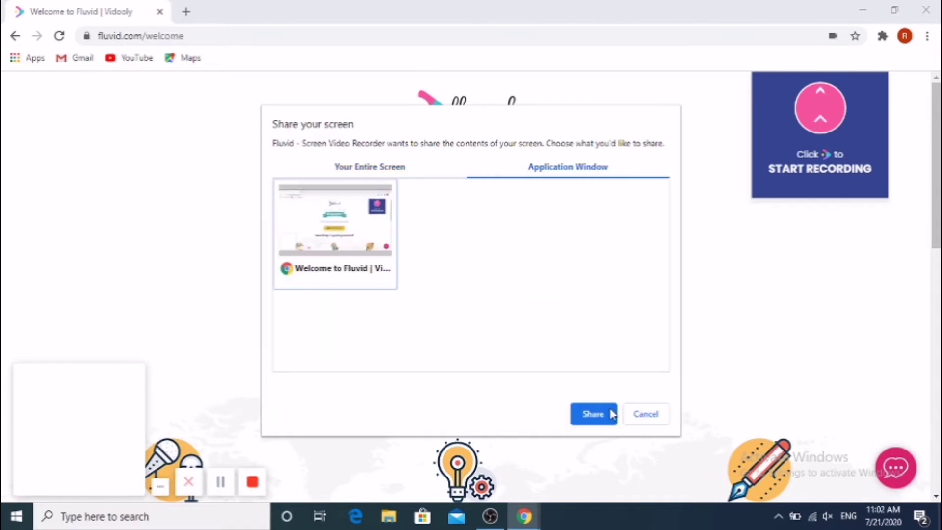
pyautogui.click(594, 415)
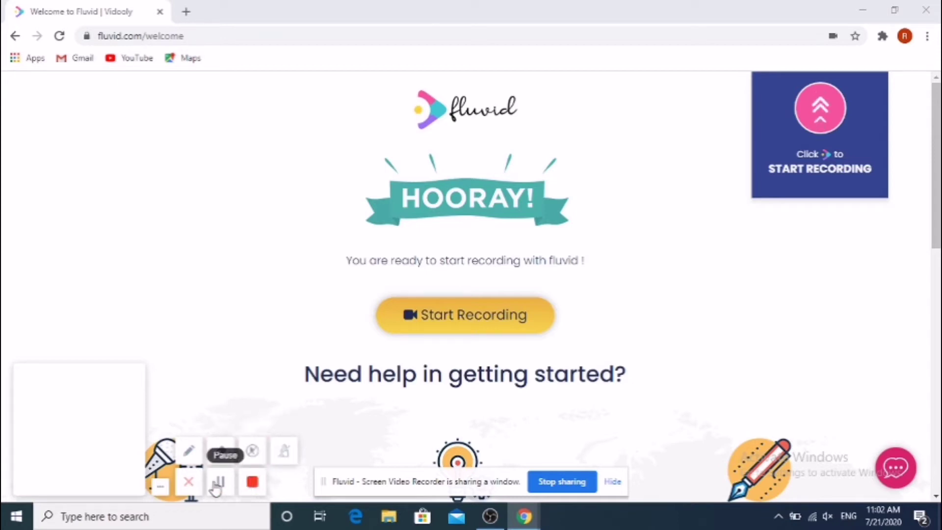
# Step: Open Google Maps from the bookmark and clear the India search box
pyautogui.click(156, 488)
pyautogui.click(155, 488)
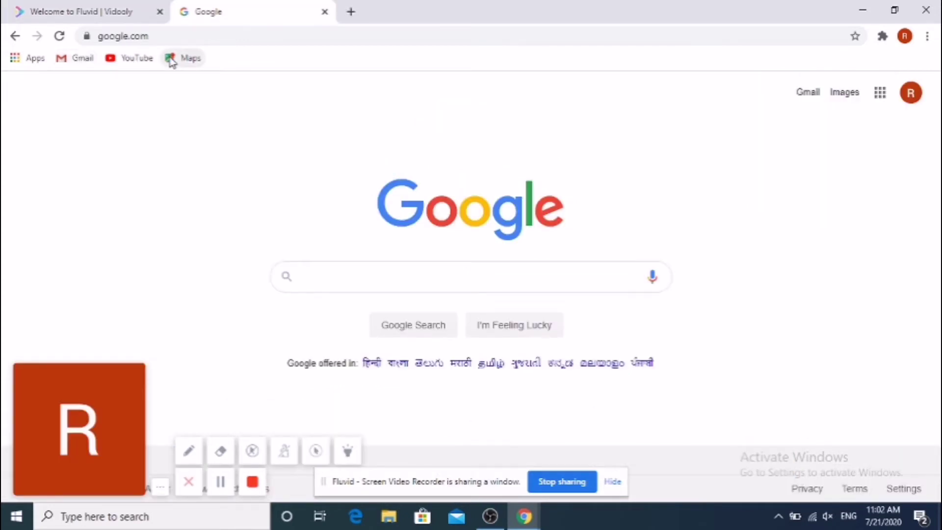
pyautogui.click(171, 60)
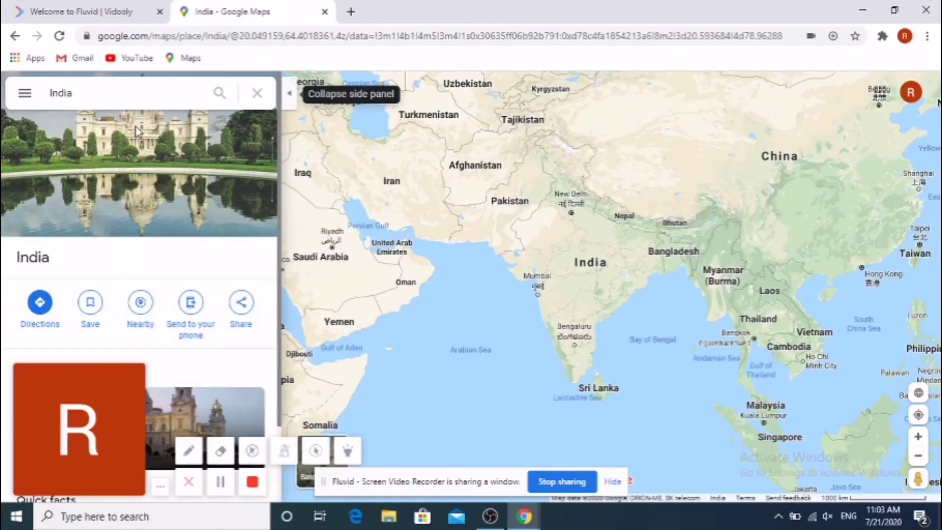
pyautogui.click(256, 94)
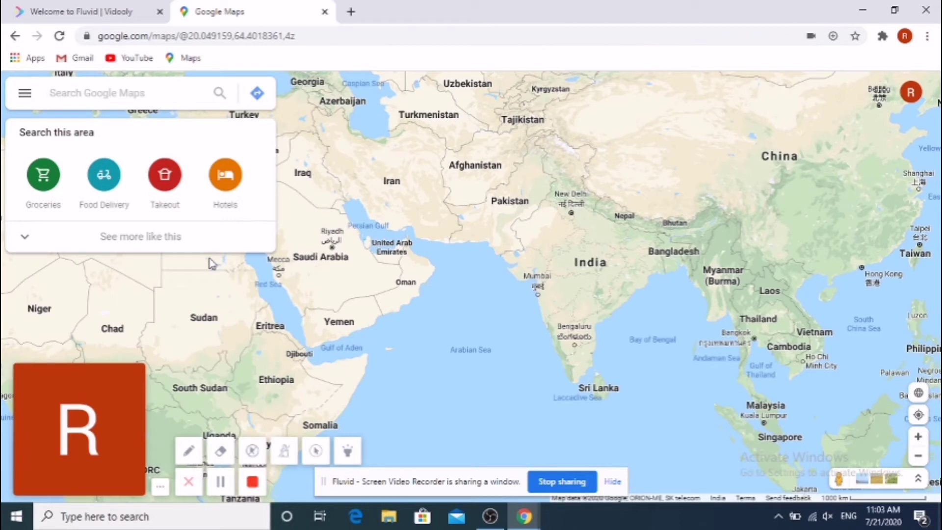
# Step: Draw a red check mark over India, then turn on Highlight Mouse and Focus Mode
pyautogui.click(189, 450)
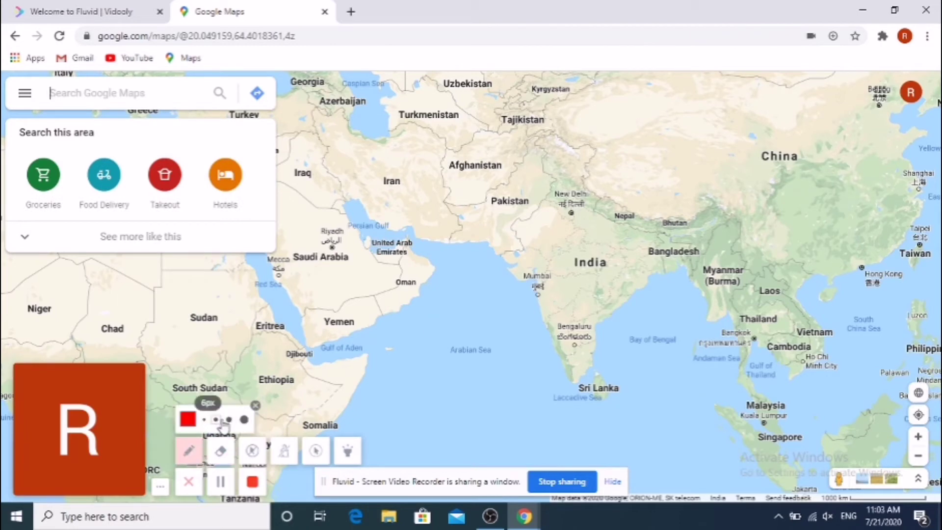
pyautogui.moveTo(537, 312)
pyautogui.mouseDown()
pyautogui.moveTo(553, 323)
pyautogui.moveTo(590, 273)
pyautogui.mouseUp()
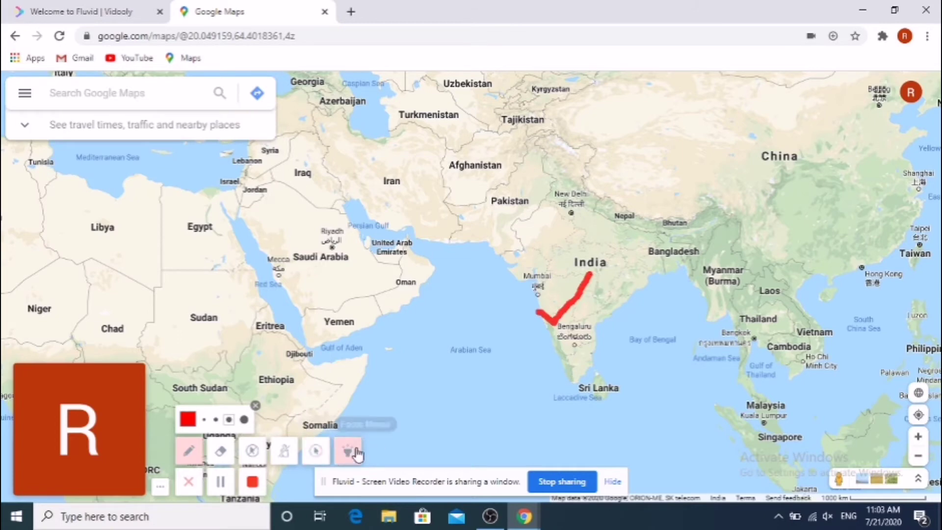
pyautogui.click(315, 450)
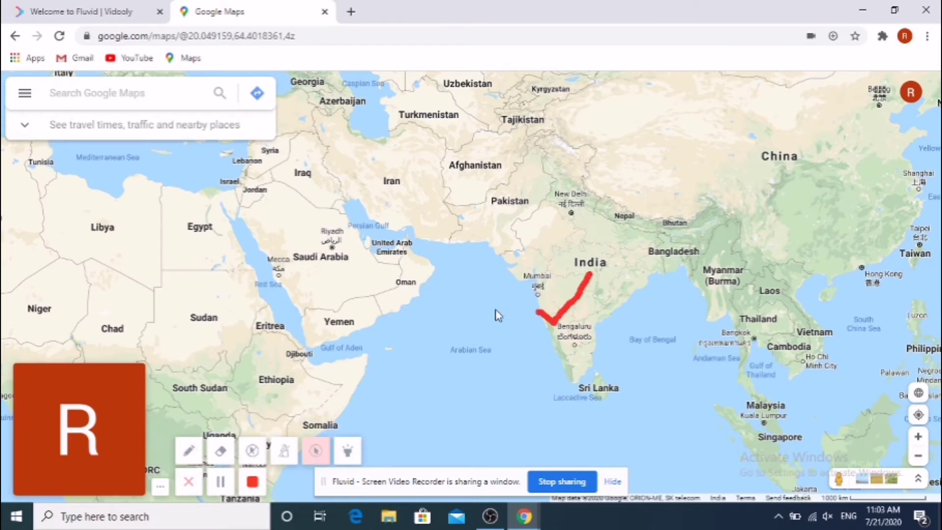
pyautogui.click(349, 452)
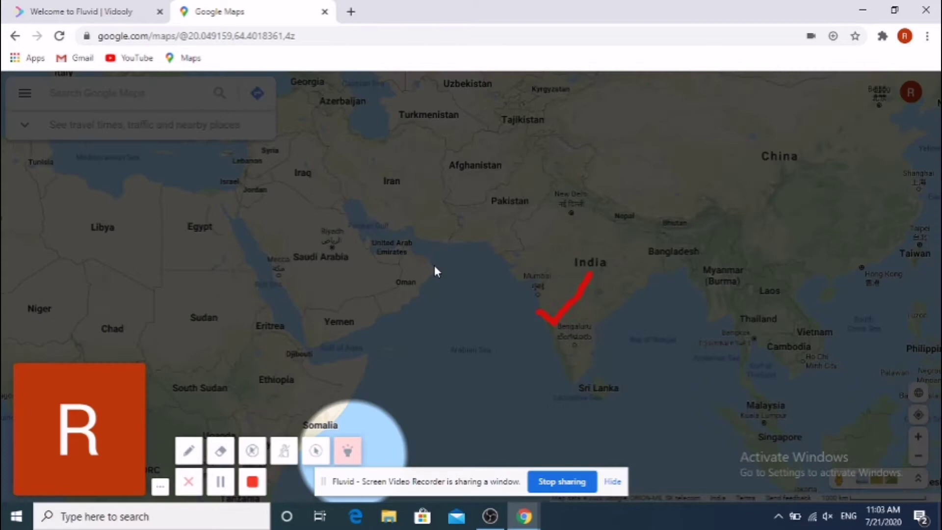
# Step: Pan the map toward Africa and across central Asia, then turn Focus Mode off
pyautogui.moveTo(375, 390); pyautogui.dragTo(497, 267)
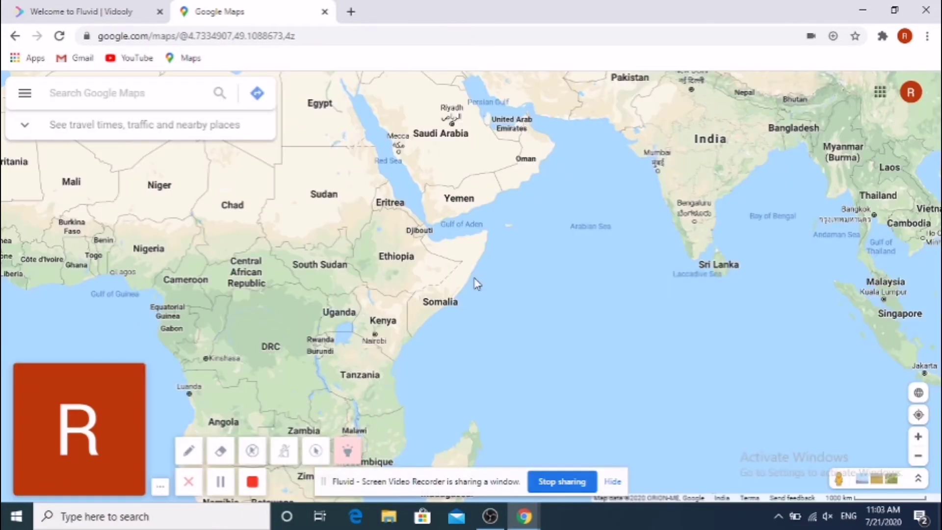
pyautogui.click(473, 277)
pyautogui.moveTo(594, 267); pyautogui.dragTo(351, 444)
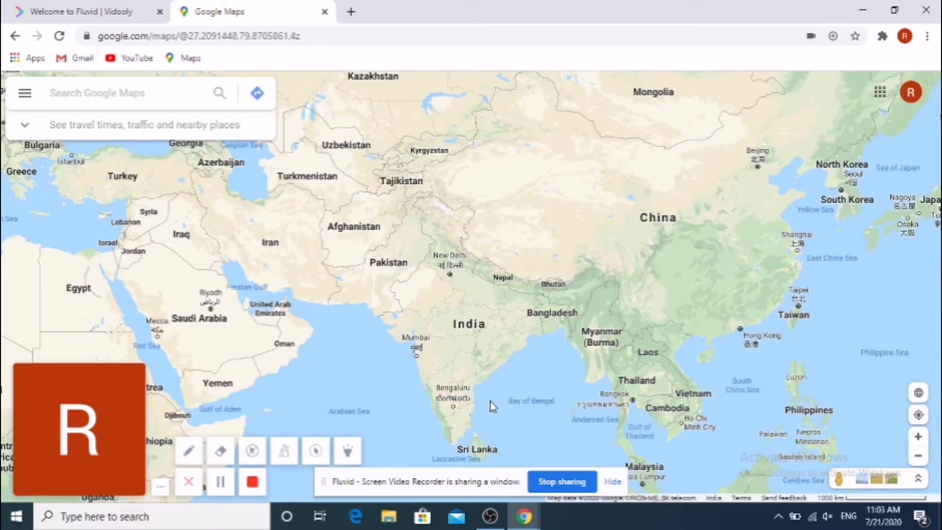
pyautogui.moveTo(490, 402); pyautogui.dragTo(528, 529)
pyautogui.click(346, 430)
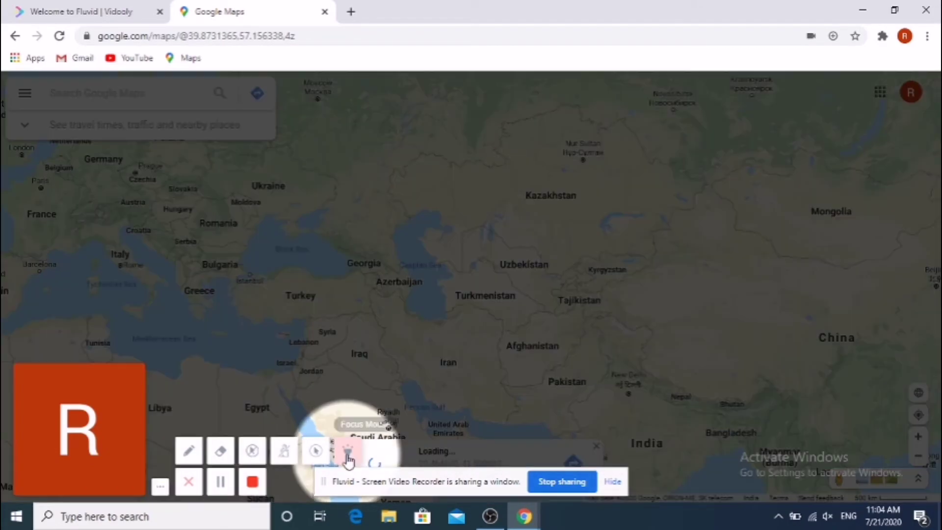
pyautogui.click(316, 450)
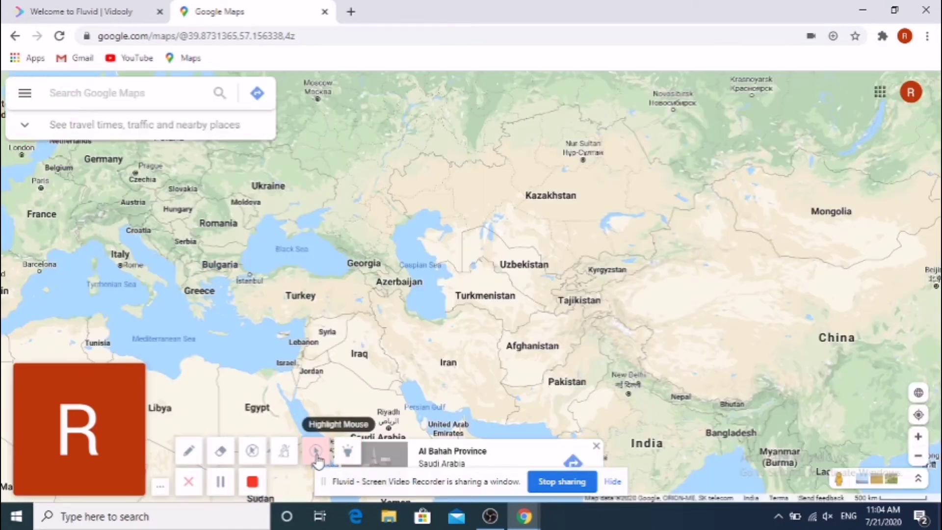
pyautogui.click(596, 447)
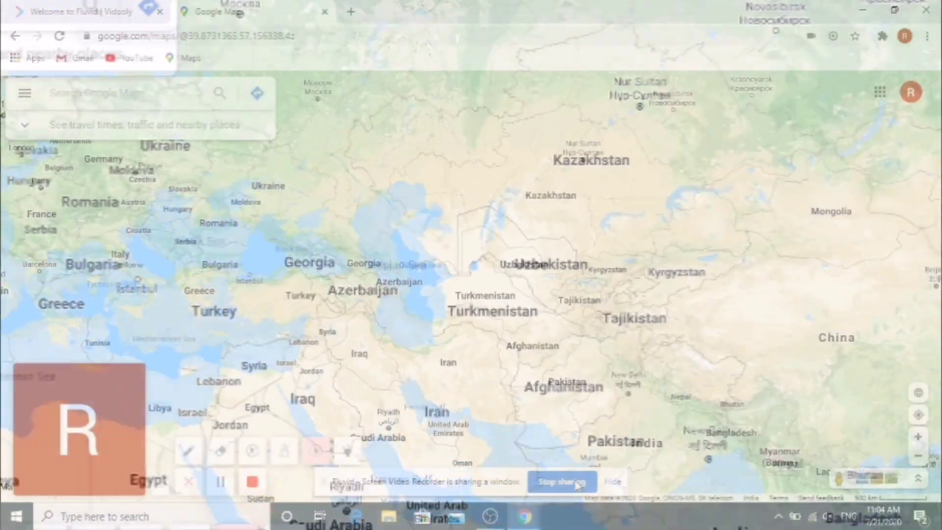
pyautogui.click(576, 483)
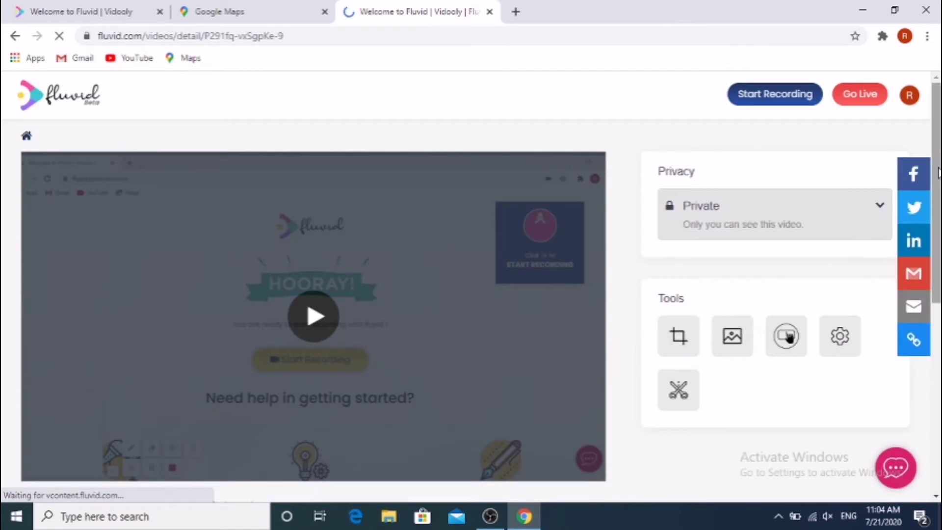
pyautogui.moveTo(937, 172); pyautogui.dragTo(936, 275)
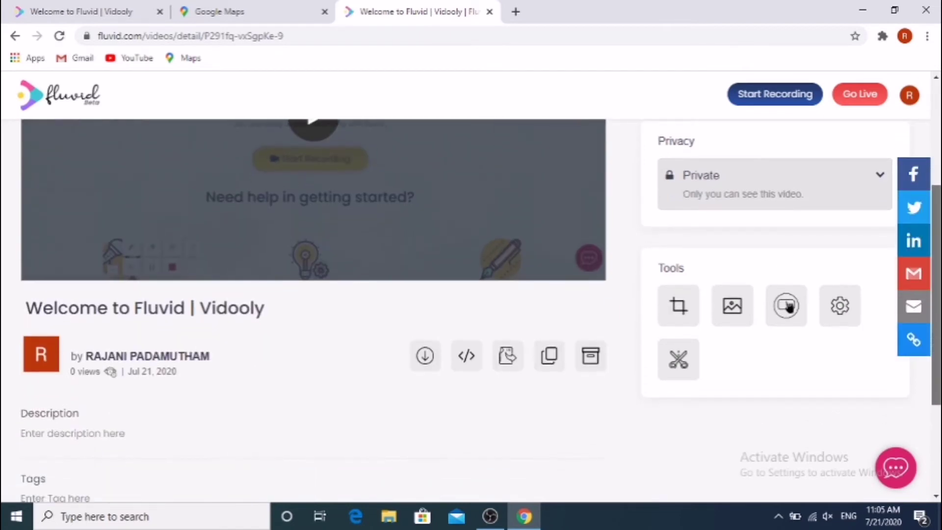
pyautogui.scroll(4, 314, 295)
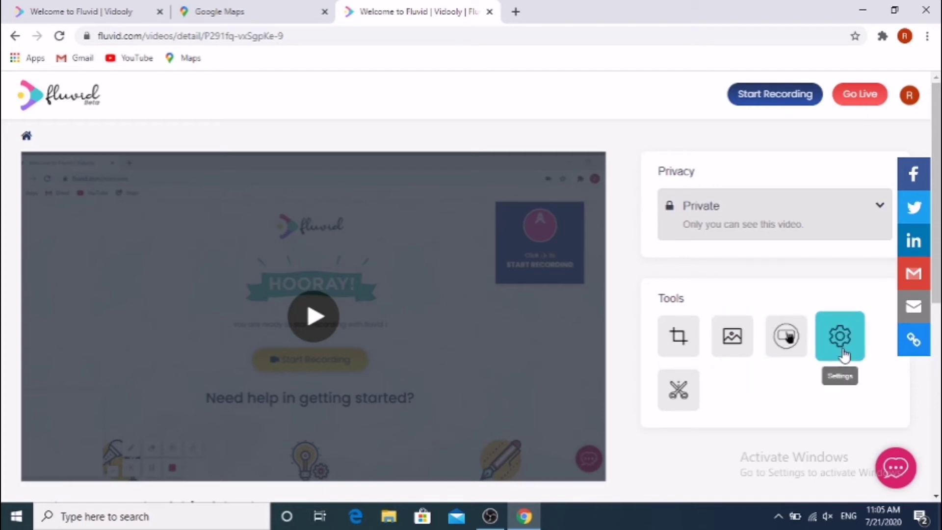
pyautogui.click(879, 212)
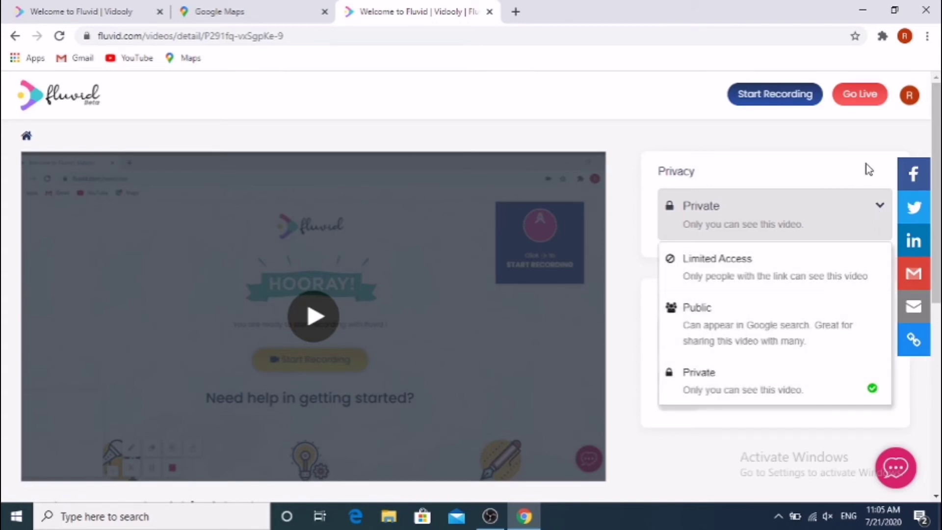
pyautogui.click(874, 228)
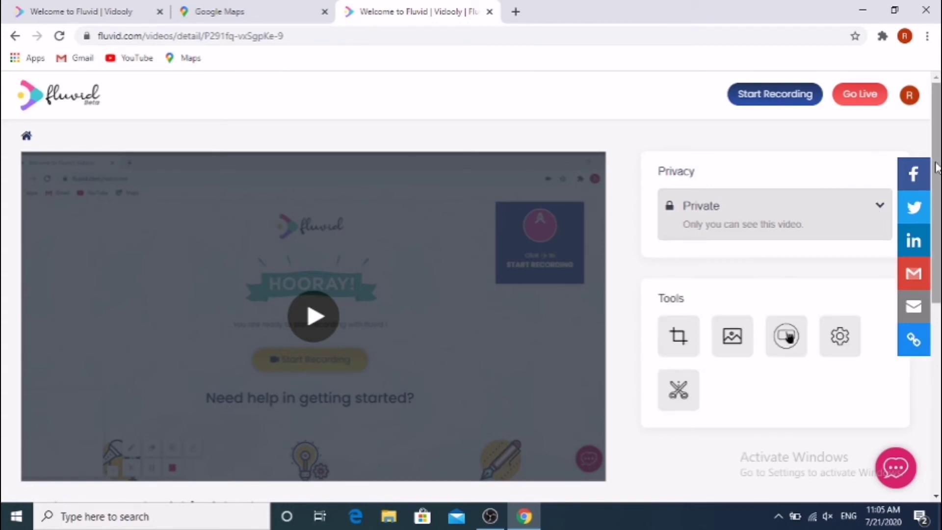
pyautogui.moveTo(934, 167); pyautogui.dragTo(938, 210)
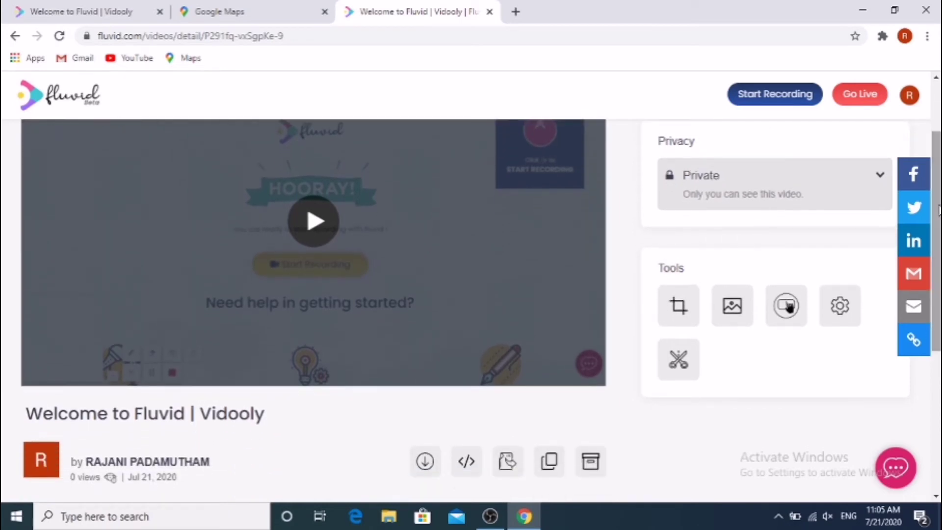
pyautogui.scroll(-1, 789, 308)
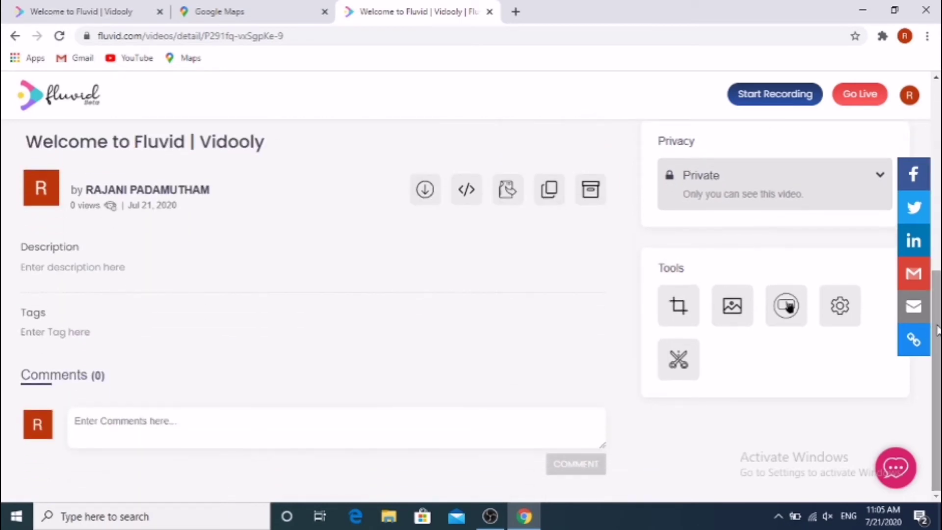
pyautogui.scroll(3, 919, 273)
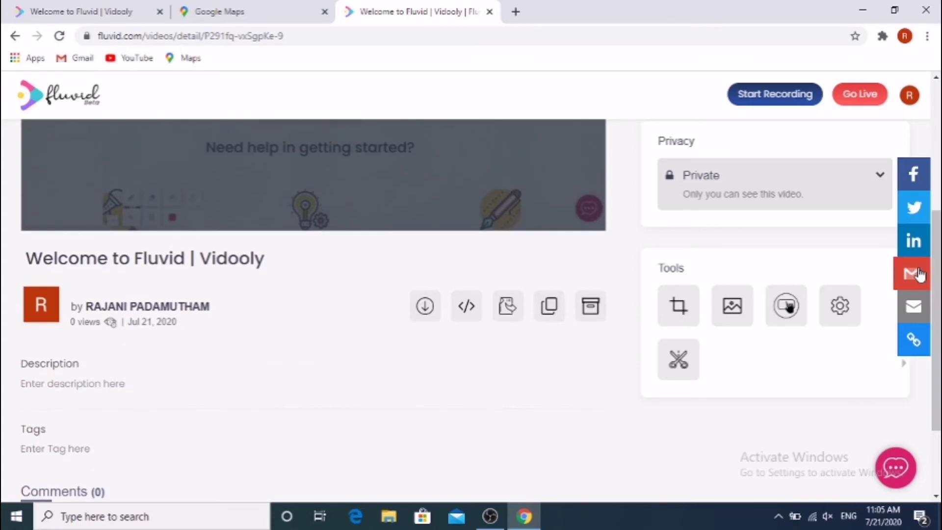
pyautogui.scroll(4, 937, 290)
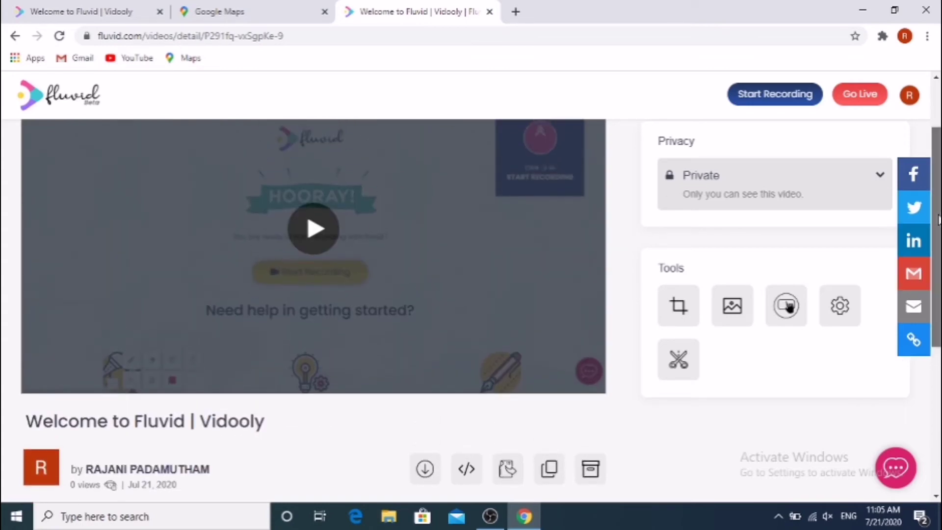
pyautogui.scroll(3, 935, 274)
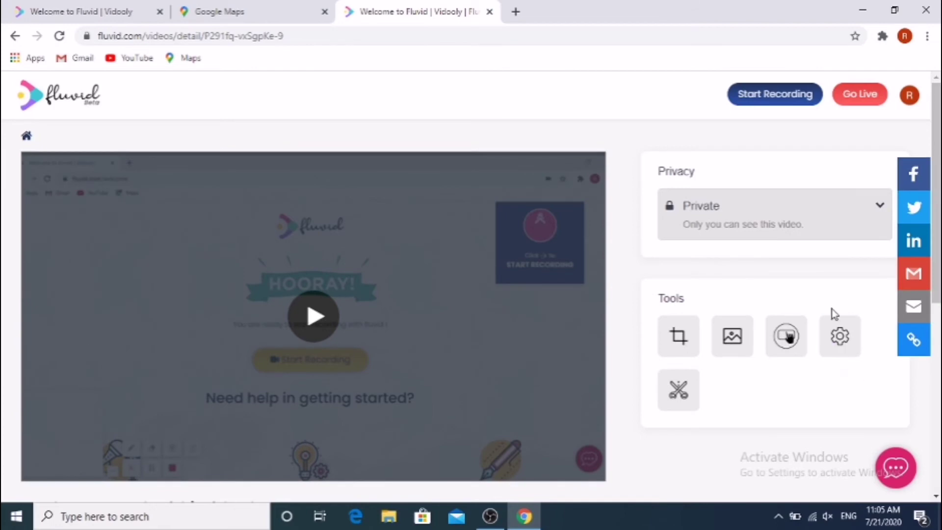
pyautogui.click(839, 338)
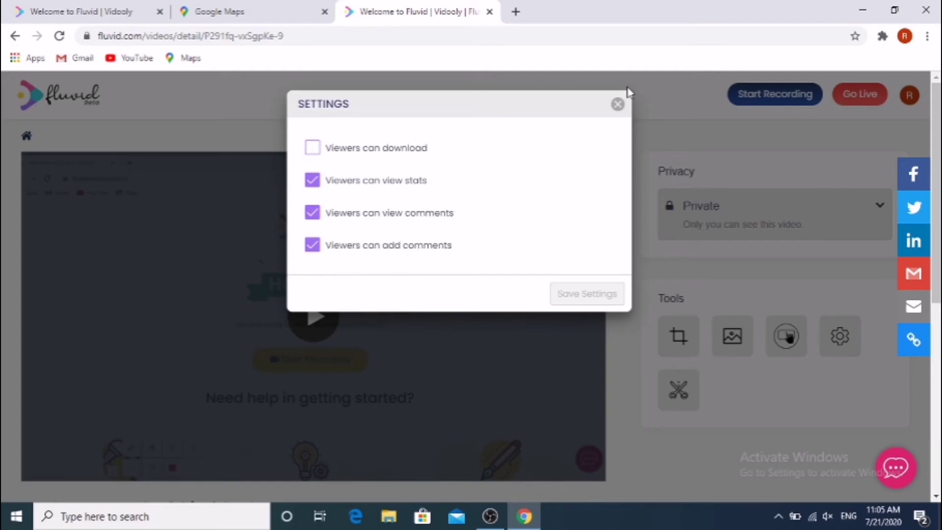
pyautogui.click(618, 106)
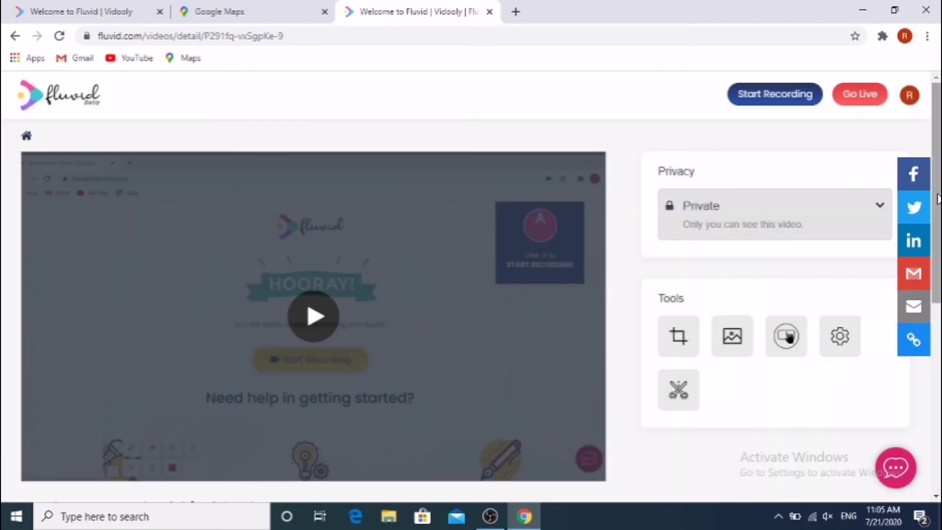
pyautogui.scroll(-5, 314, 304)
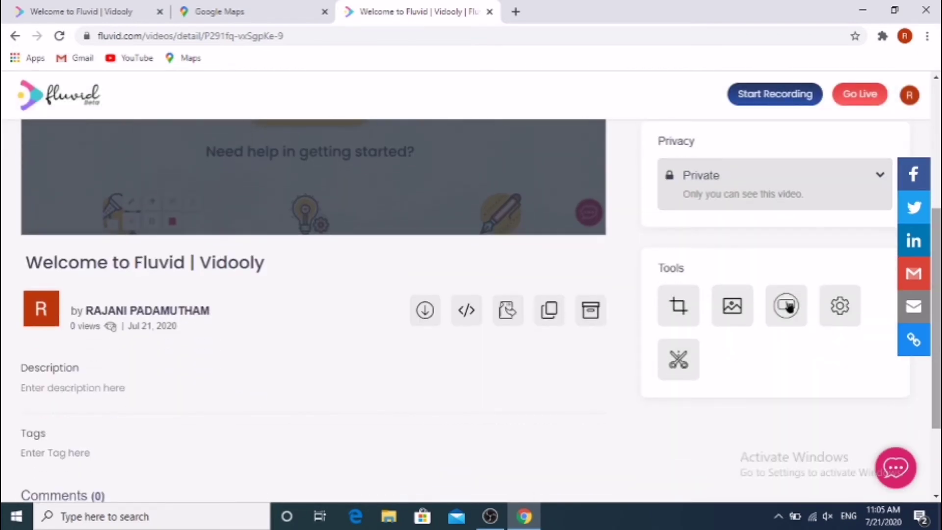
pyautogui.scroll(-3, 936, 307)
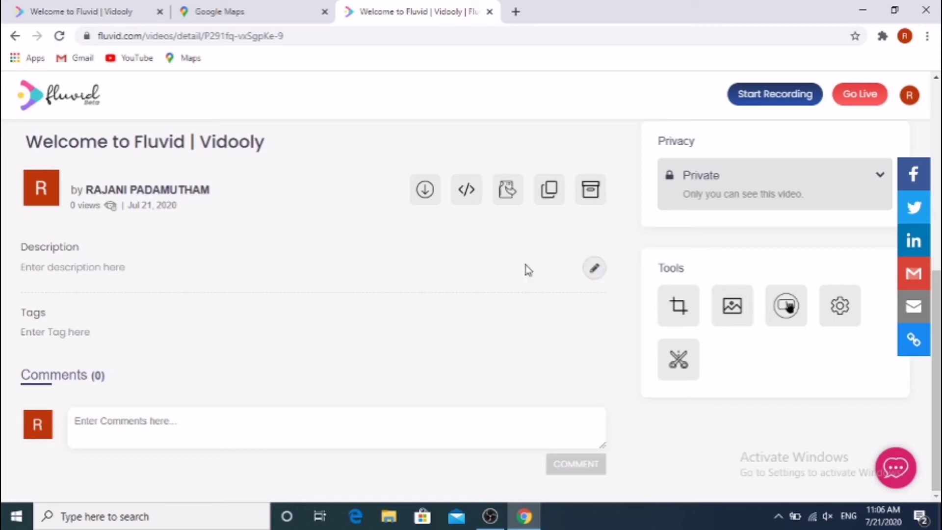
# Step: Set the video description to 'how to record screen using fluvid extension in google chrome'
pyautogui.click(592, 269)
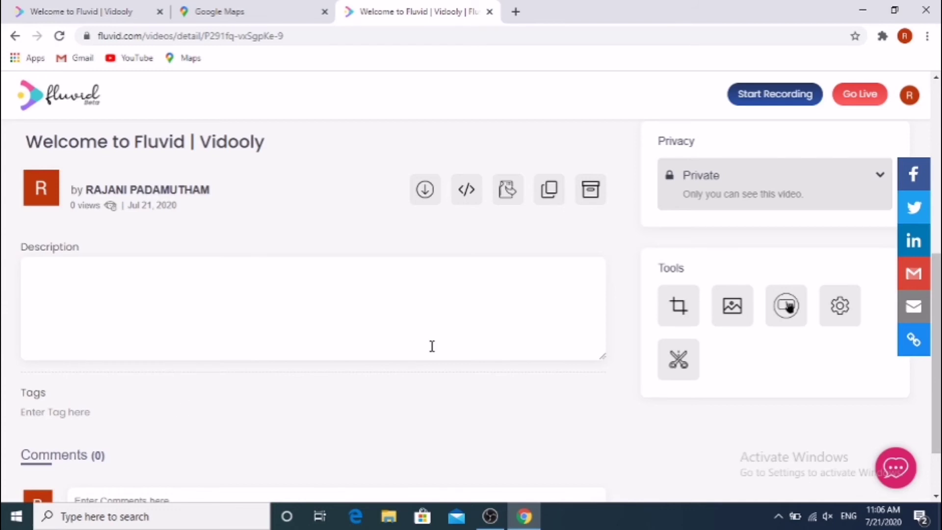
pyautogui.click(146, 412)
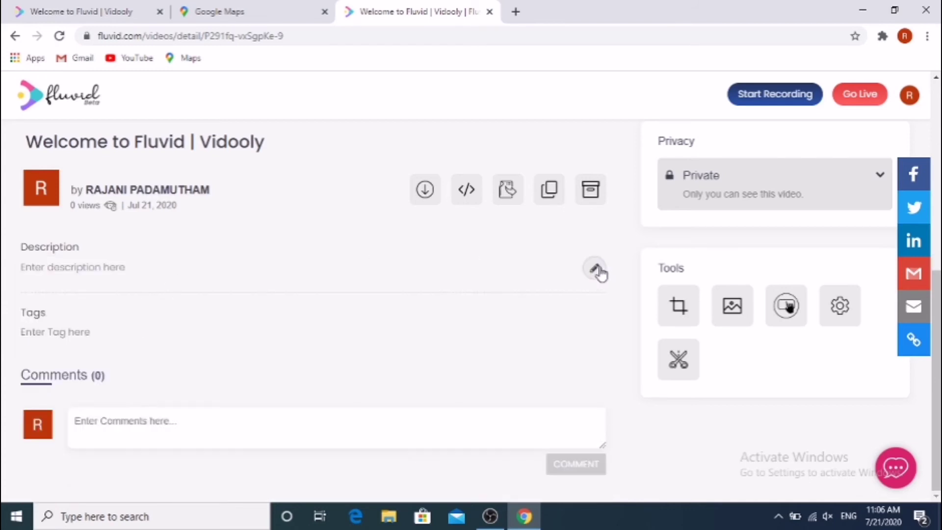
pyautogui.click(596, 269)
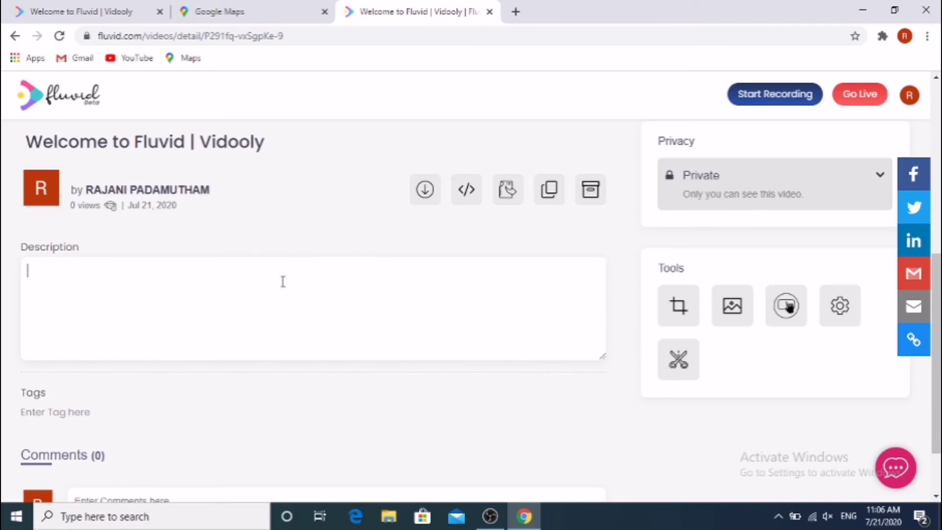
pyautogui.write('how to record sc')
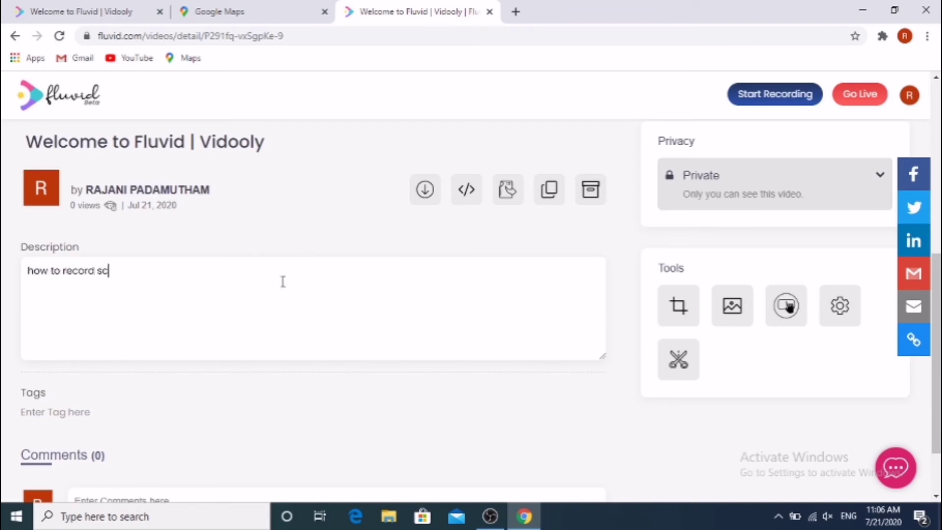
pyautogui.write('een using')
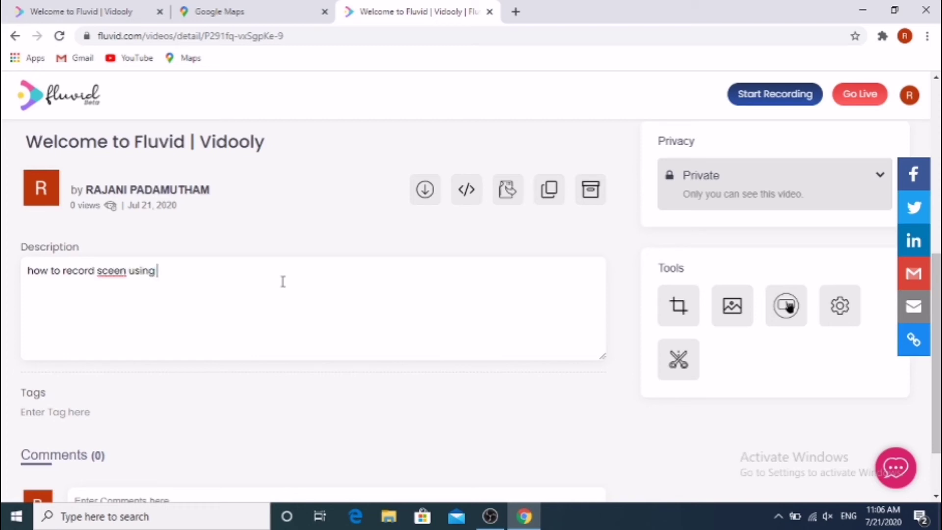
pyautogui.press('BackSpace')
pyautogui.press('BackSpace')
pyautogui.press('BackSpace')
pyautogui.press('BackSpace')
pyautogui.press('BackSpace')
pyautogui.press('BackSpace')
pyautogui.press('BackSpace')
pyautogui.press('BackSpace')
pyautogui.press('BackSpace')
pyautogui.write('reen using fluvid ')
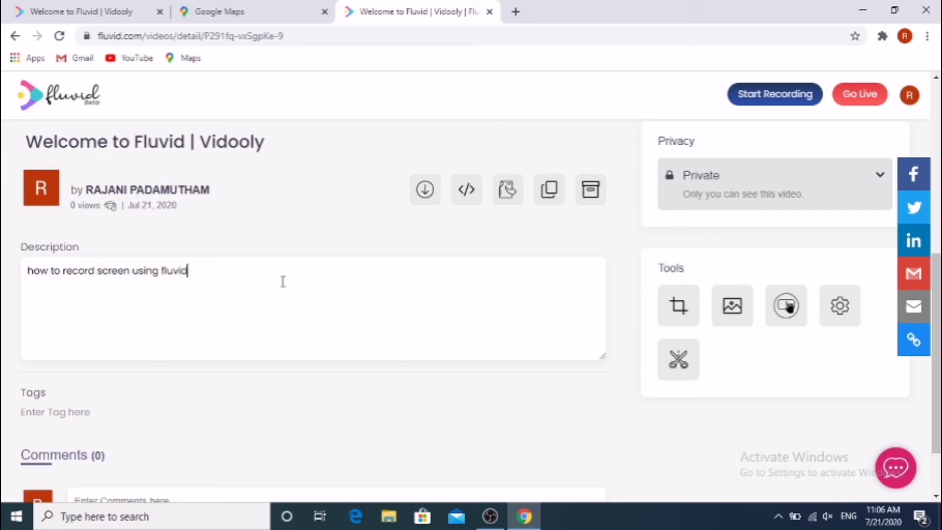
pyautogui.write('extension in googl')
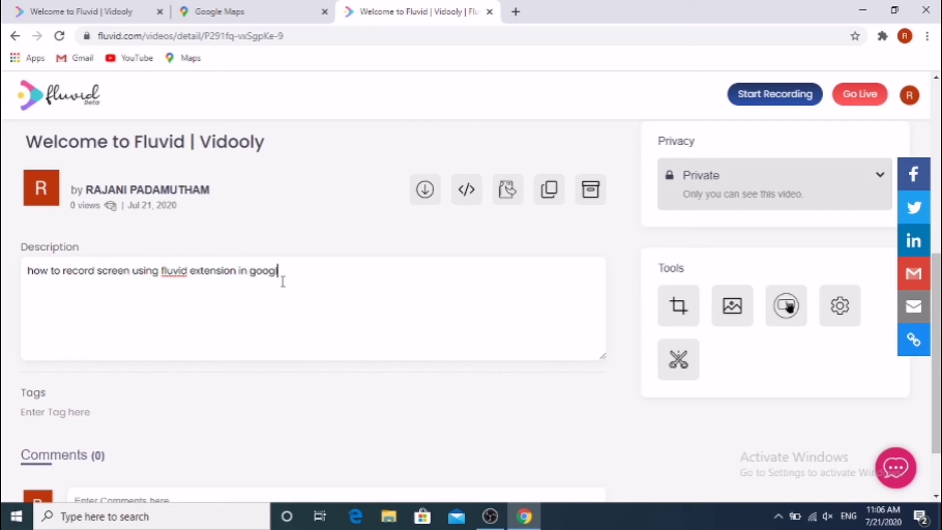
pyautogui.write('e chrome')
pyautogui.click(161, 411)
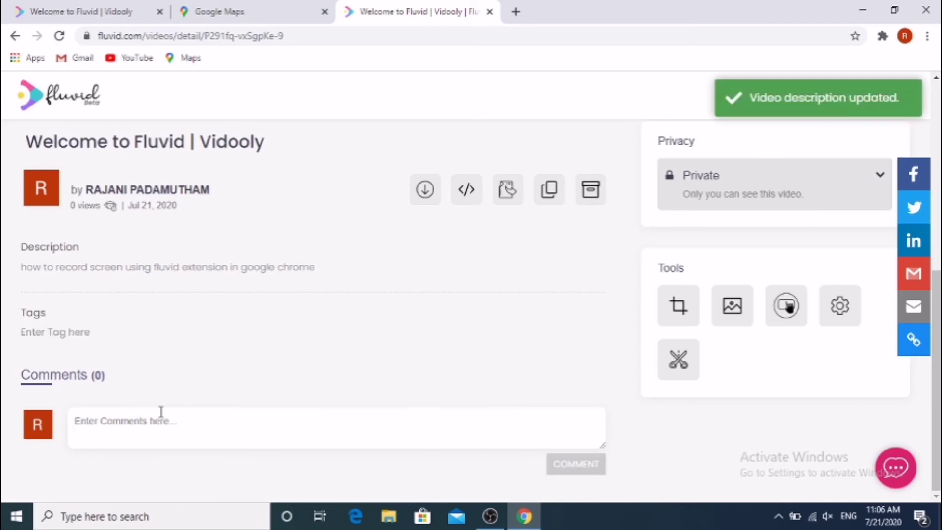
# Step: Add the tag 'fluvid google chrome extension' to the video
pyautogui.write('flu')
pyautogui.press('BackSpace')
pyautogui.press('BackSpace')
pyautogui.press('BackSpace')
pyautogui.click(146, 343)
pyautogui.write('fluvid ')
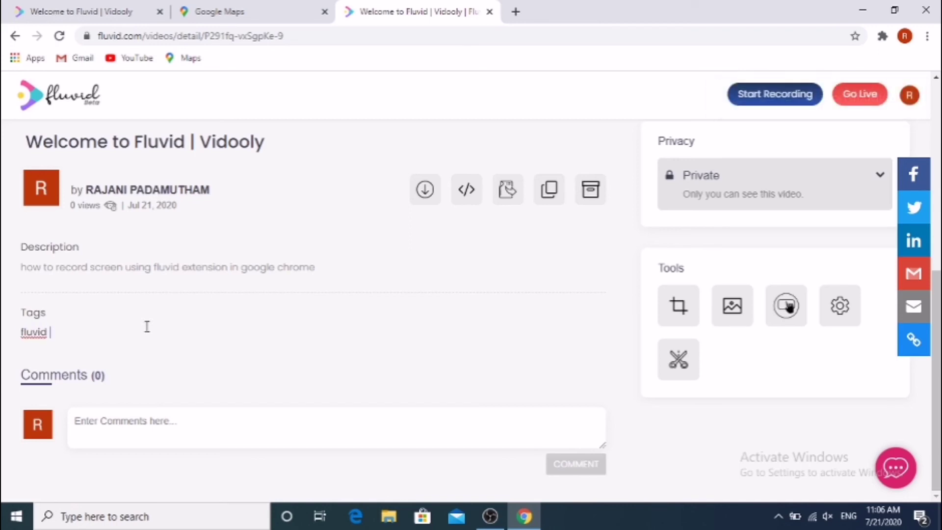
pyautogui.write('google chrome extension')
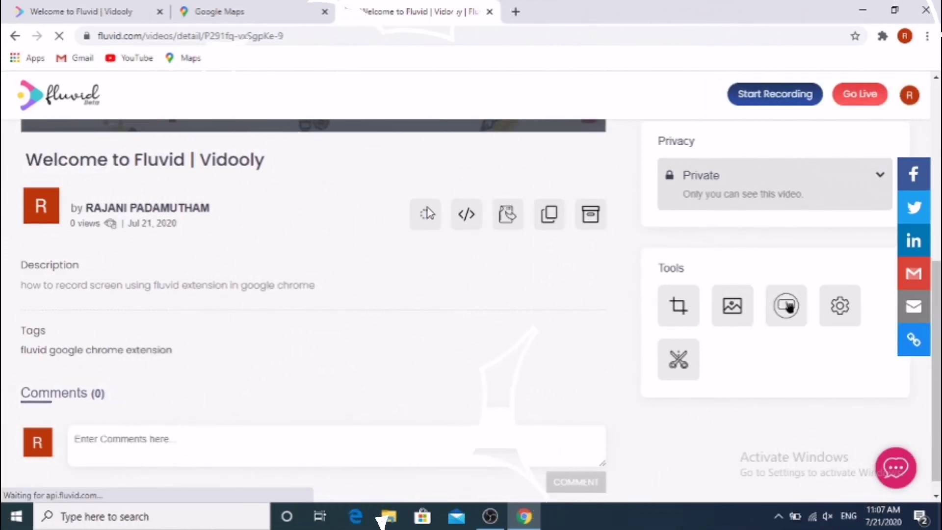
pyautogui.press('Return')
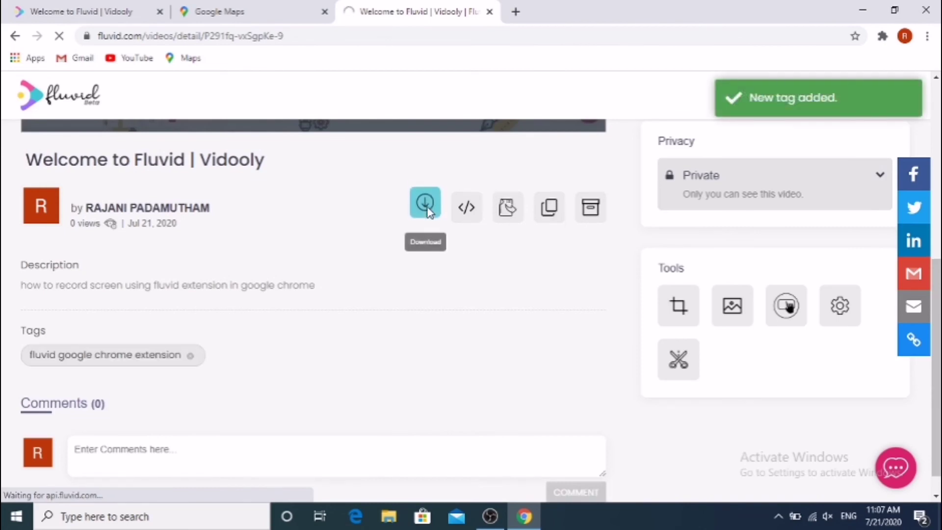
# Step: Download the video as 'Welcome to Fluvid _ Vidooly.mp4' and play it
pyautogui.click(425, 210)
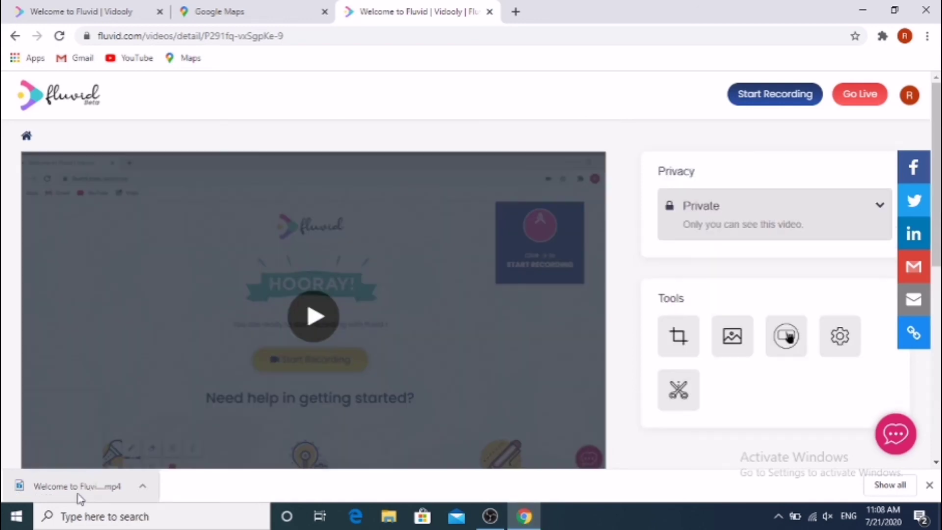
pyautogui.click(79, 495)
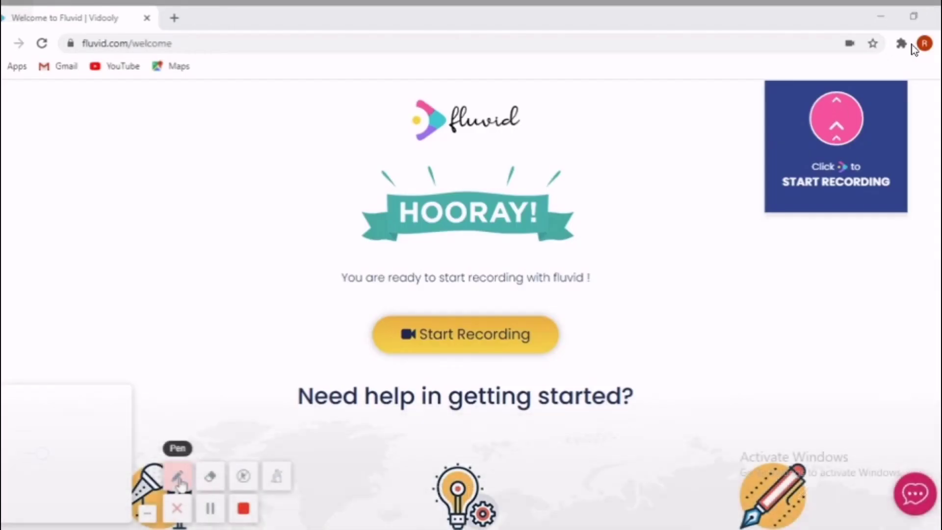
# Step: Close the Movies & TV player and minimise Chrome to show the desktop
pyautogui.click(926, 11)
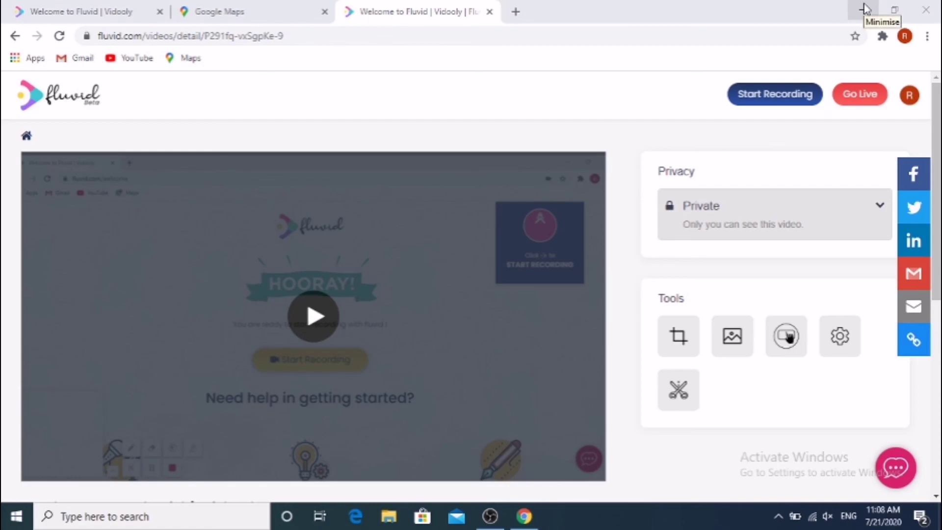
pyautogui.click(865, 9)
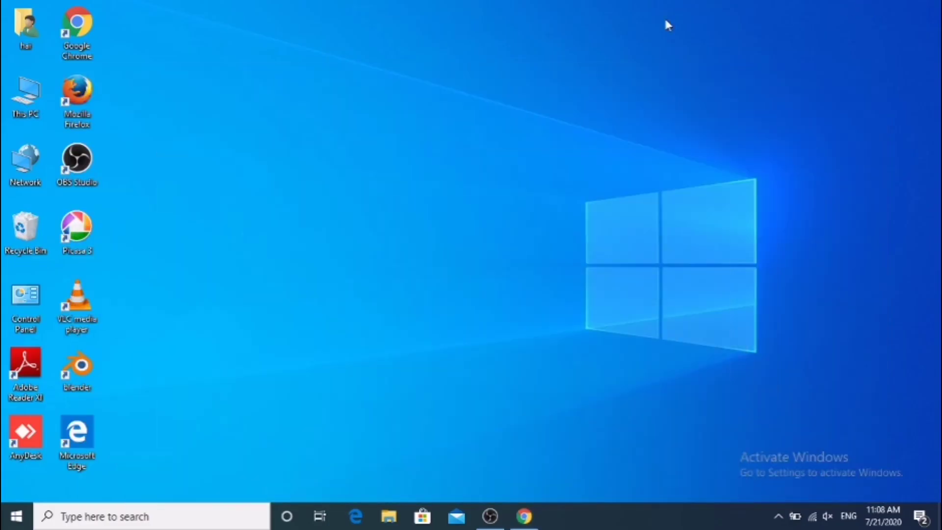